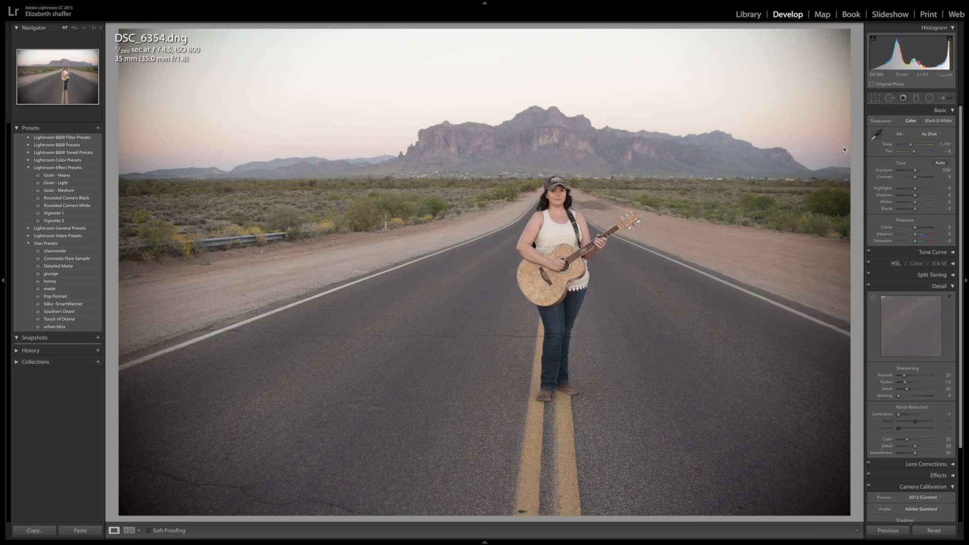
# Step: Crop the photo tighter from its upper-left corner and top edge so the woman with the guitar is centred
pyautogui.click(879, 98)
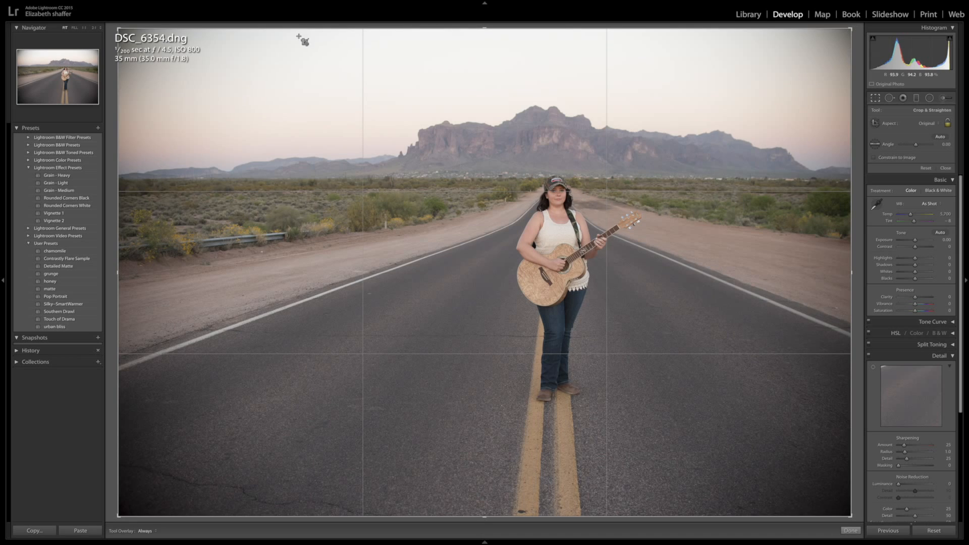
pyautogui.moveTo(118, 29); pyautogui.dragTo(190, 53)
pyautogui.moveTo(480, 51); pyautogui.dragTo(483, 71)
pyautogui.moveTo(524, 120); pyautogui.dragTo(529, 186)
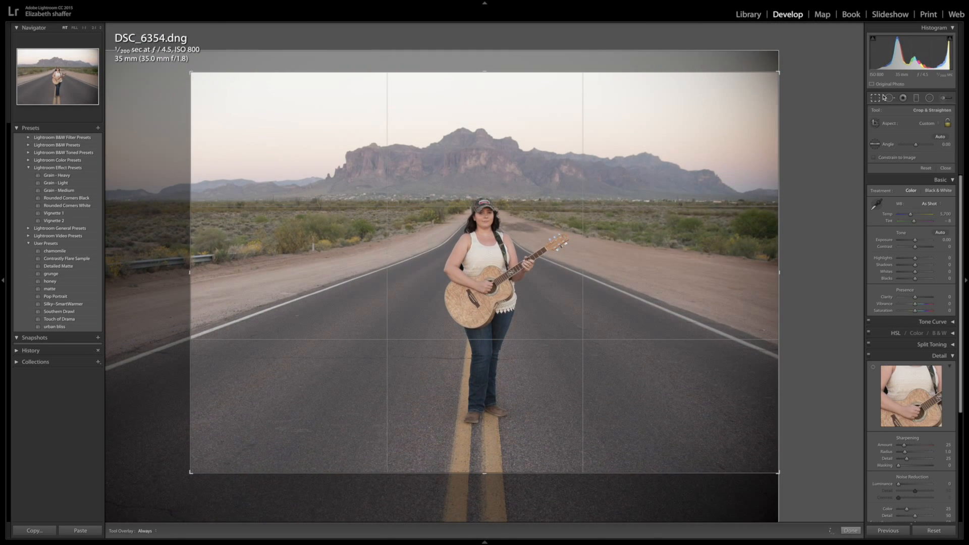
# Step: Set the crop aspect ratio to 2 x 3 / 4 x 6, shift the photo slightly down within the frame, and apply the crop
pyautogui.click(931, 123)
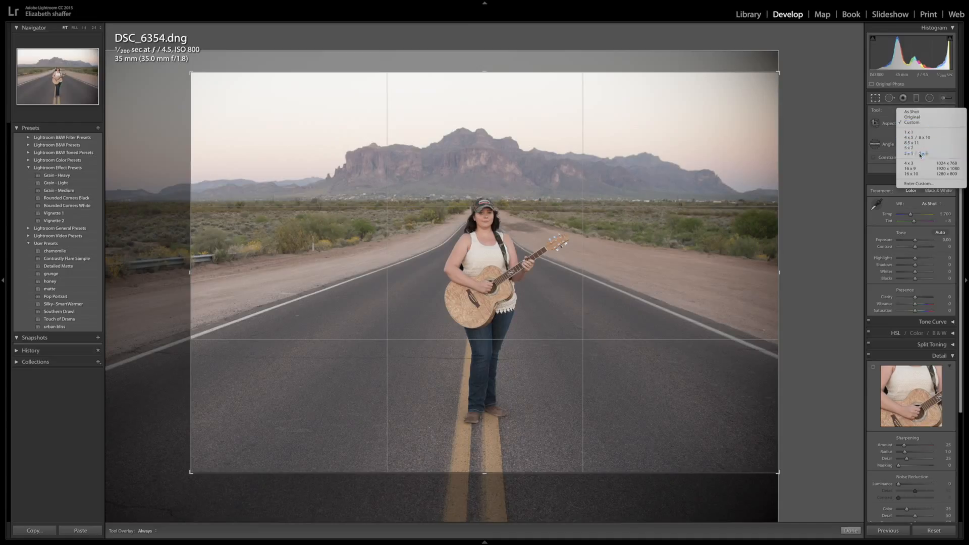
pyautogui.click(916, 117)
pyautogui.click(927, 124)
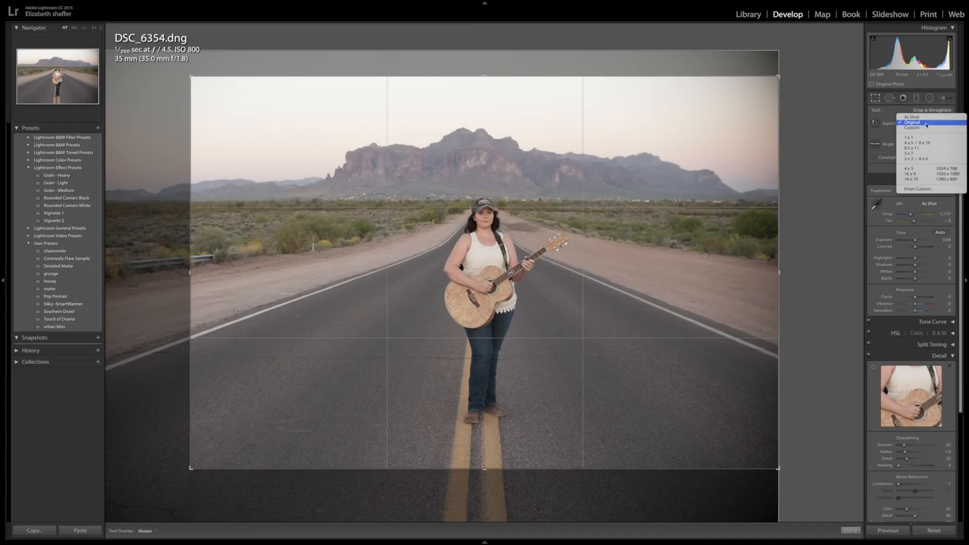
pyautogui.click(913, 158)
pyautogui.moveTo(693, 171); pyautogui.dragTo(693, 180)
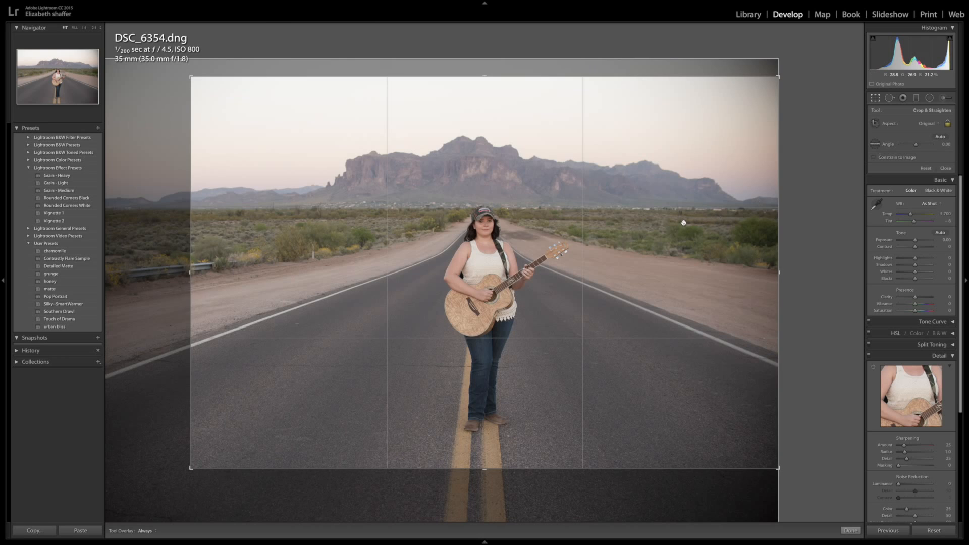
pyautogui.click(851, 530)
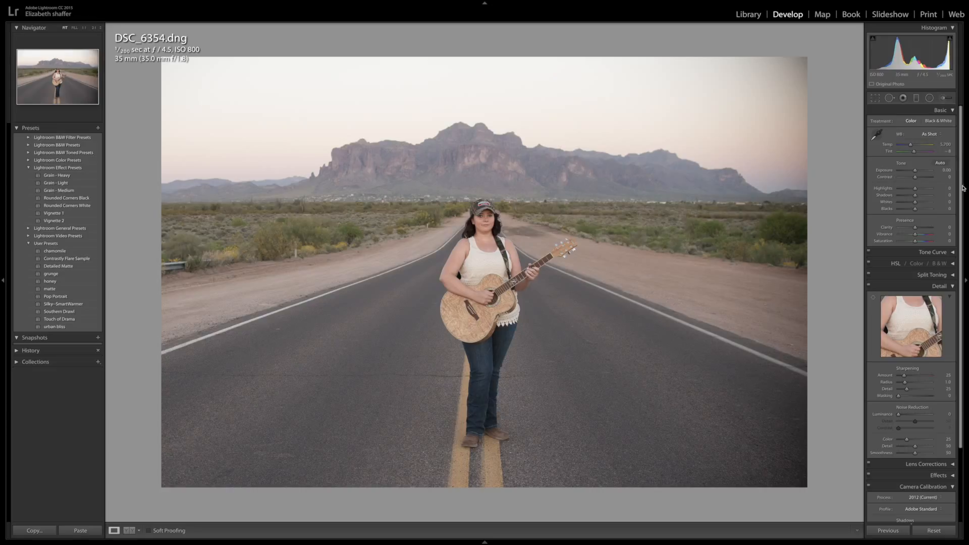
# Step: Set the Luminance noise reduction of the photo to 23
pyautogui.scroll(-3, 962, 251)
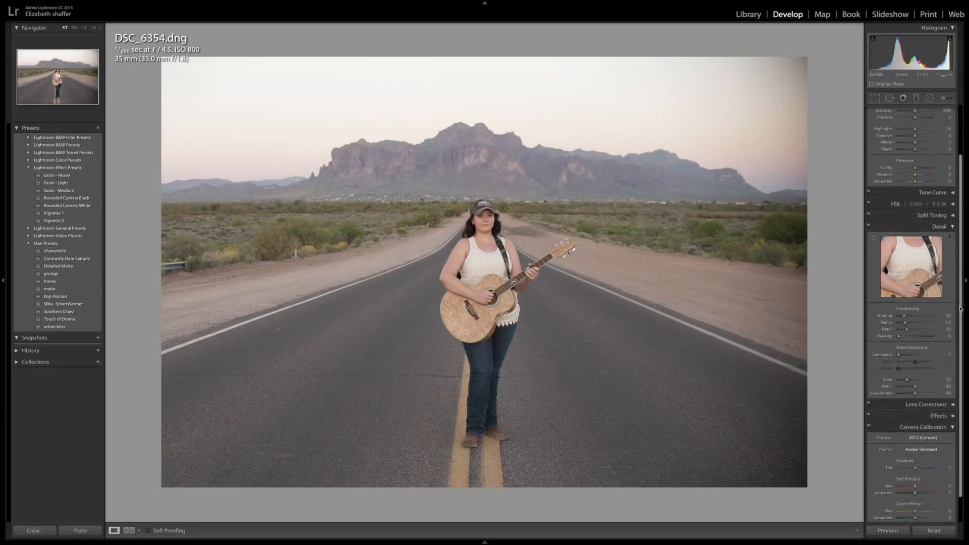
pyautogui.moveTo(898, 329); pyautogui.dragTo(900, 328)
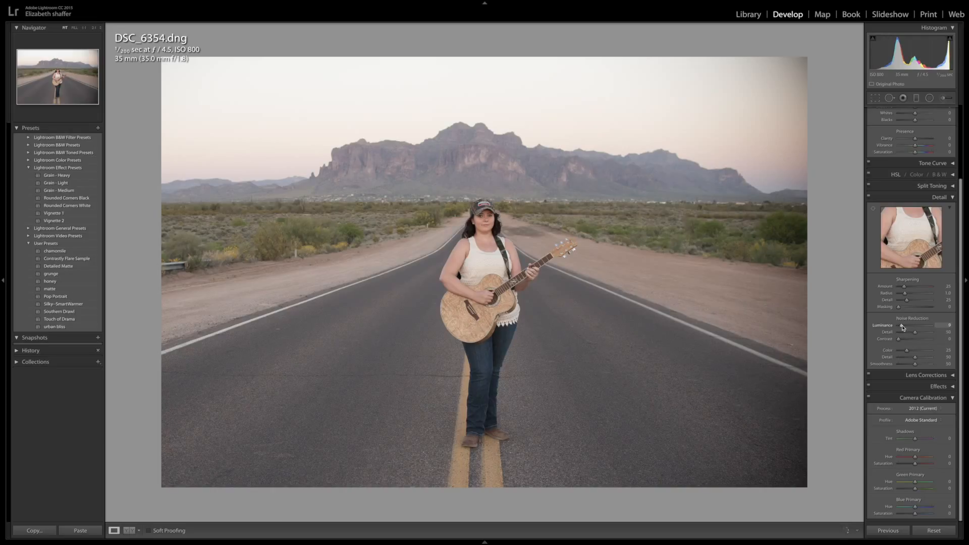
pyautogui.moveTo(903, 327); pyautogui.dragTo(906, 327)
pyautogui.moveTo(961, 278); pyautogui.dragTo(961, 156)
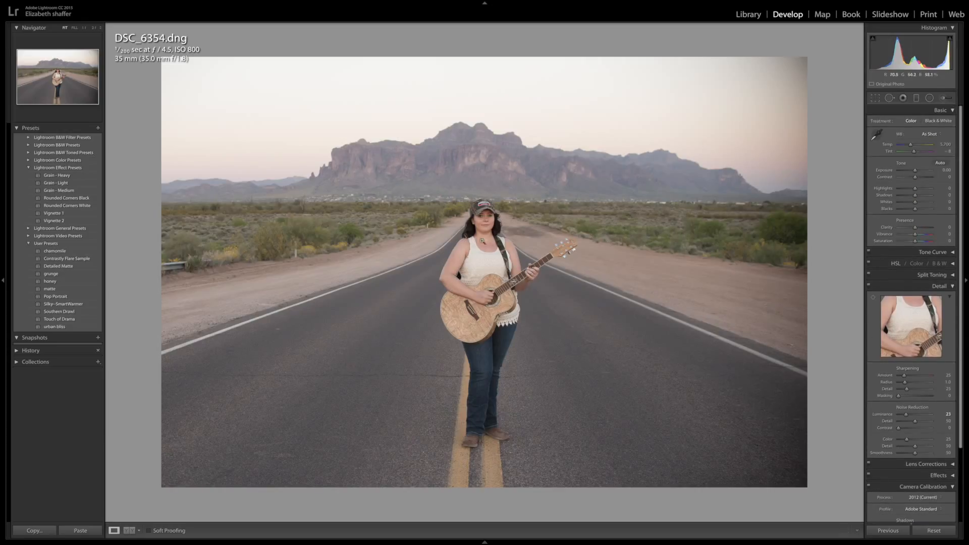
# Step: Set up a new Adjustment Brush mask with the Soften Skin effect and reduce its amount to 29
pyautogui.click(942, 97)
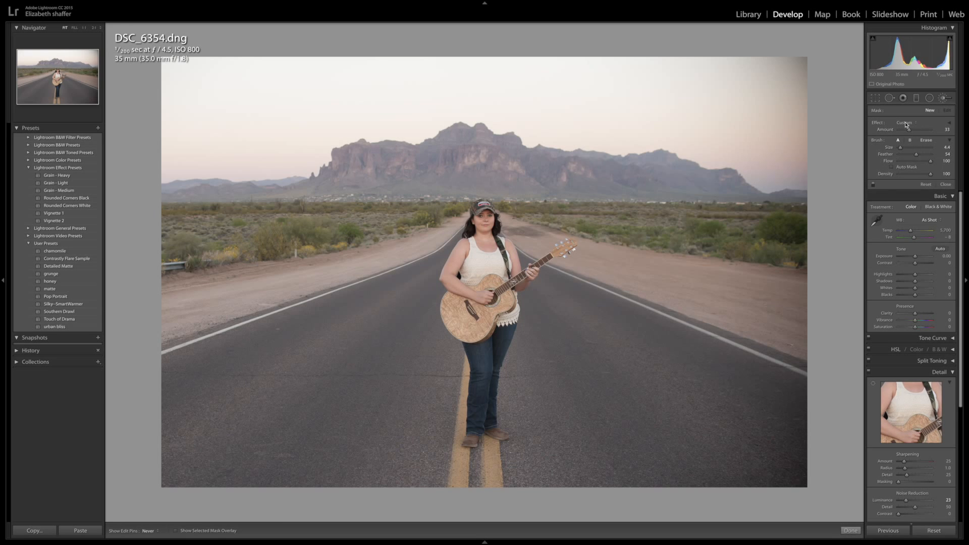
pyautogui.click(906, 123)
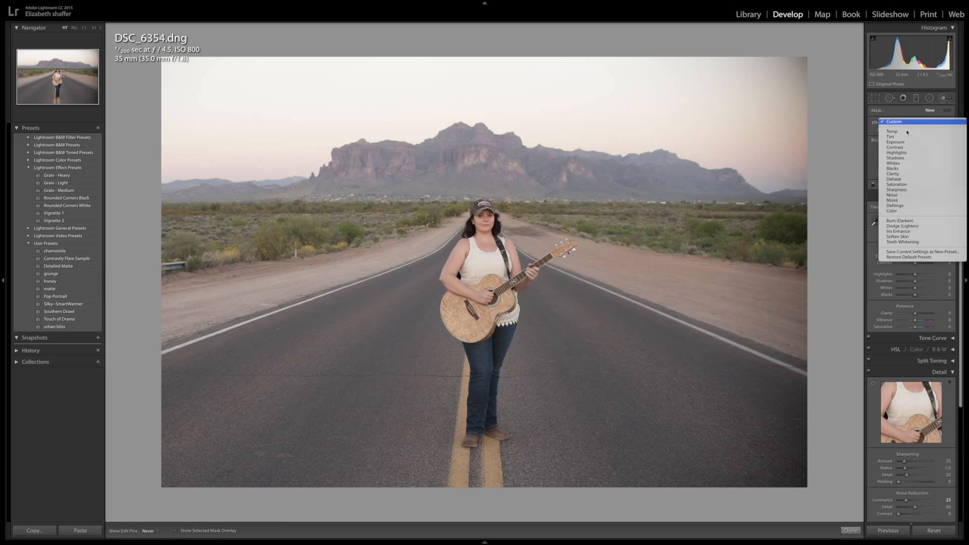
pyautogui.click(892, 236)
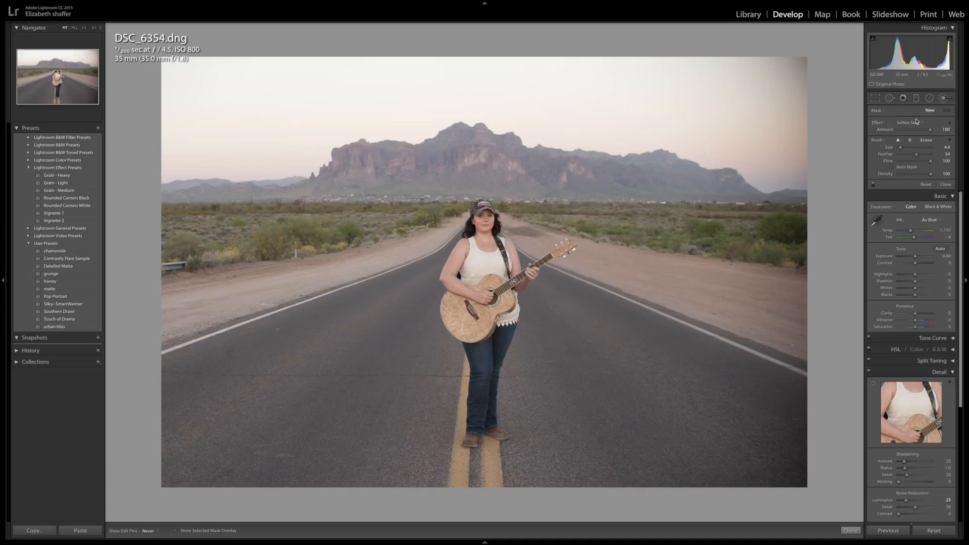
pyautogui.moveTo(930, 129)
pyautogui.mouseDown()
pyautogui.moveTo(902, 133)
pyautogui.moveTo(911, 133)
pyautogui.mouseUp()
# Step: Brush the softening effect onto the woman's skin, adjust the brush feather, and finish the mask
pyautogui.press('z')
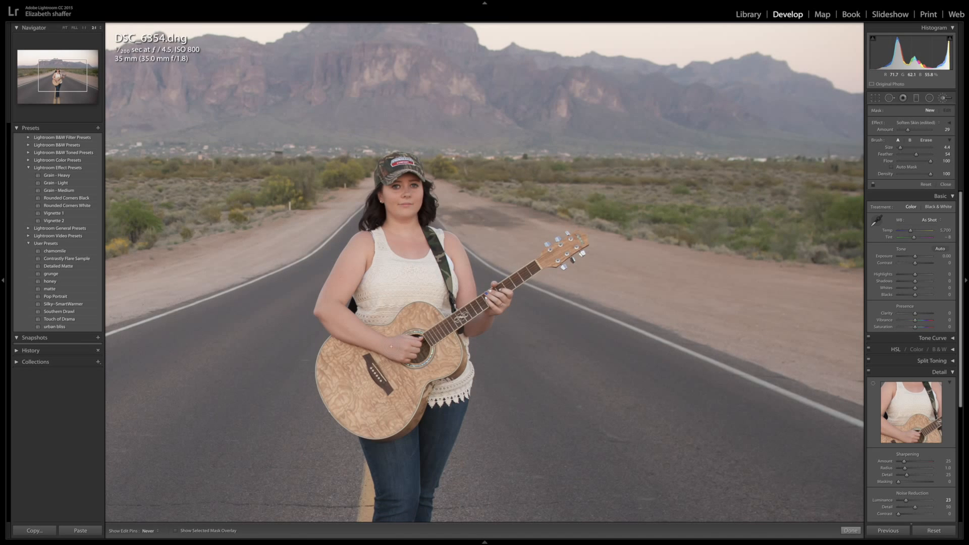
pyautogui.click(315, 312)
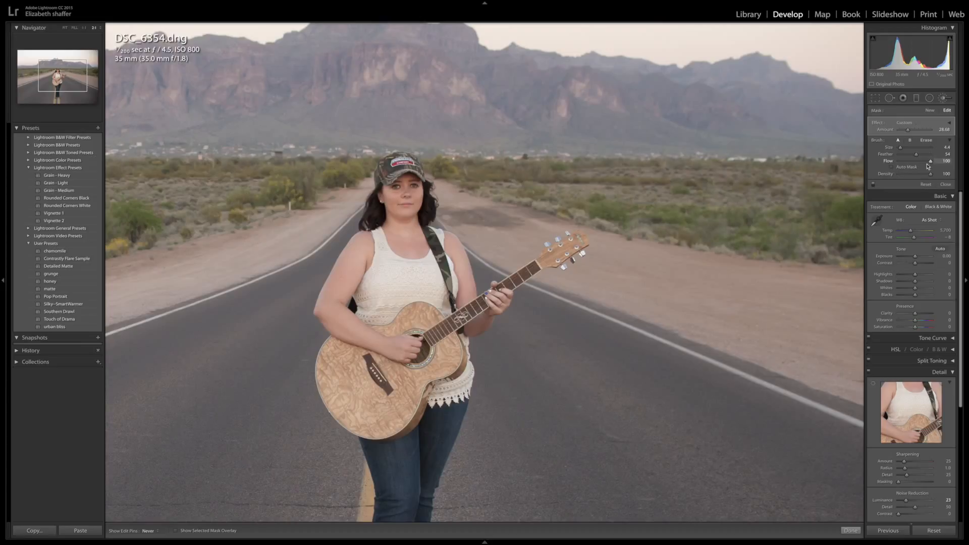
pyautogui.moveTo(916, 155); pyautogui.dragTo(918, 159)
pyautogui.click(850, 530)
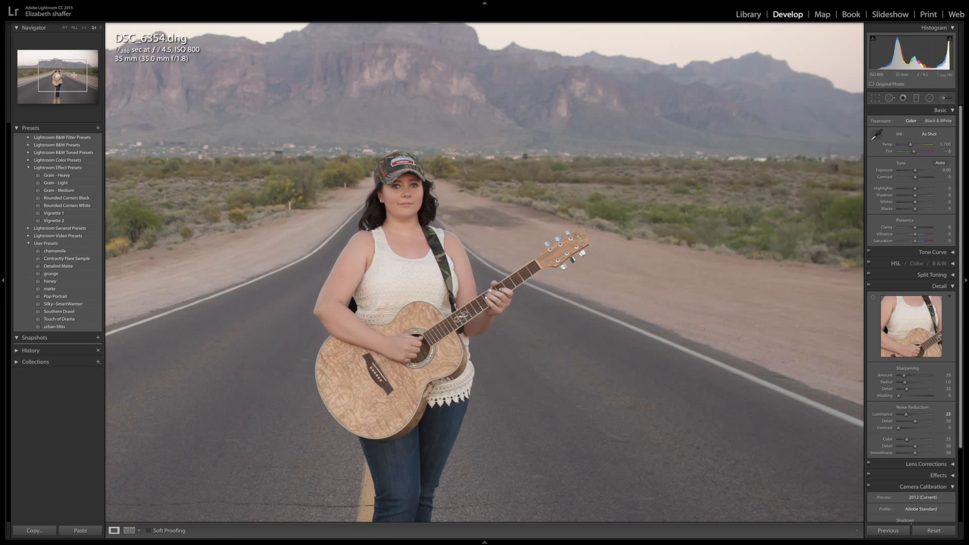
# Step: Apply the honey user preset and set Exposure to +0.75, Contrast to +34, Shadows to -35 and Blacks to -51
pyautogui.click(64, 28)
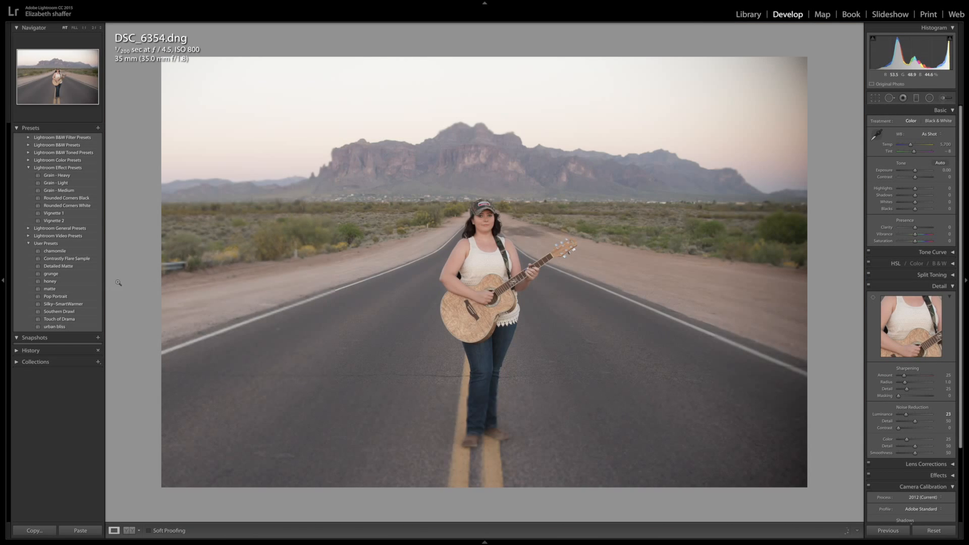
pyautogui.click(56, 281)
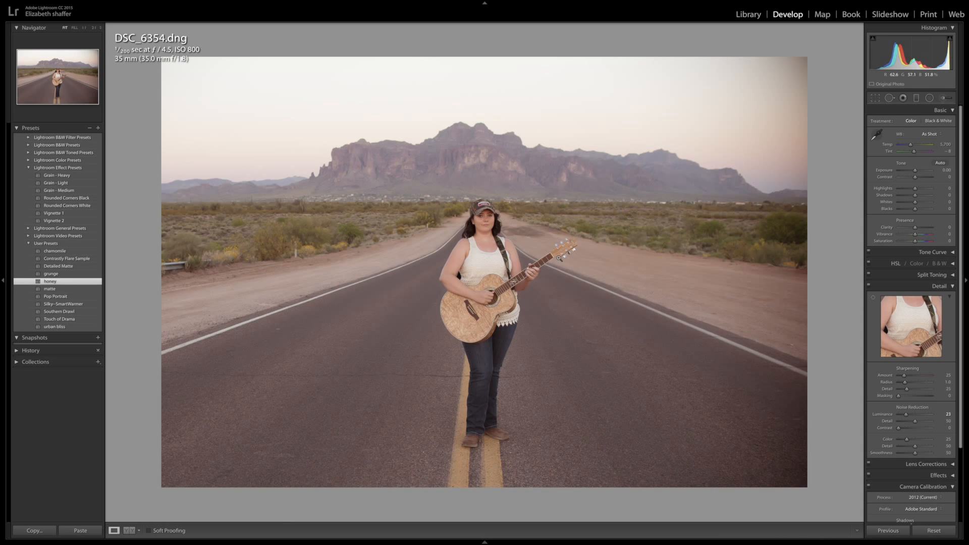
pyautogui.moveTo(914, 209); pyautogui.dragTo(911, 213)
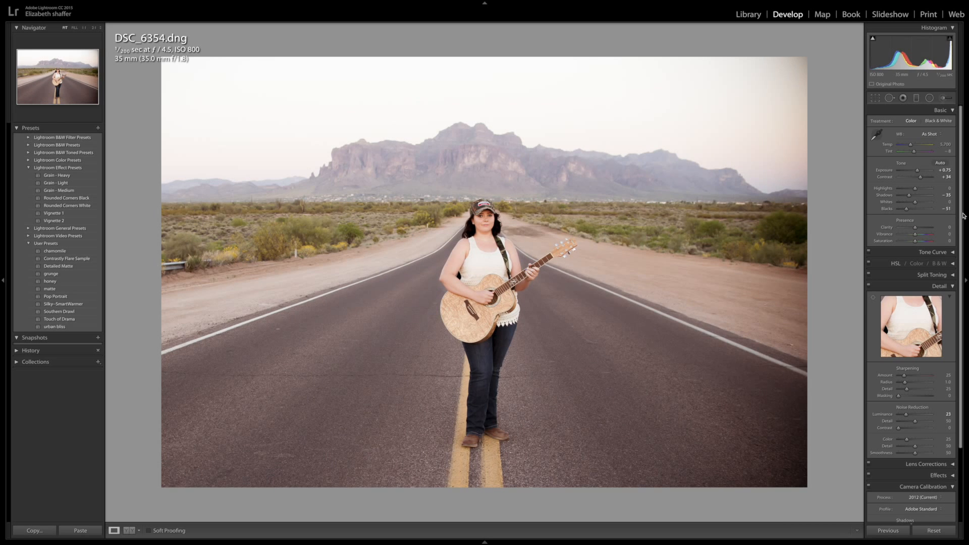
# Step: Fine-tune the white balance and tone with Temp 5,720, Highlights +22, Whites +36 and Contrast +26
pyautogui.moveTo(910, 146); pyautogui.dragTo(910, 147)
pyautogui.moveTo(910, 145); pyautogui.dragTo(911, 145)
pyautogui.moveTo(915, 202); pyautogui.dragTo(922, 203)
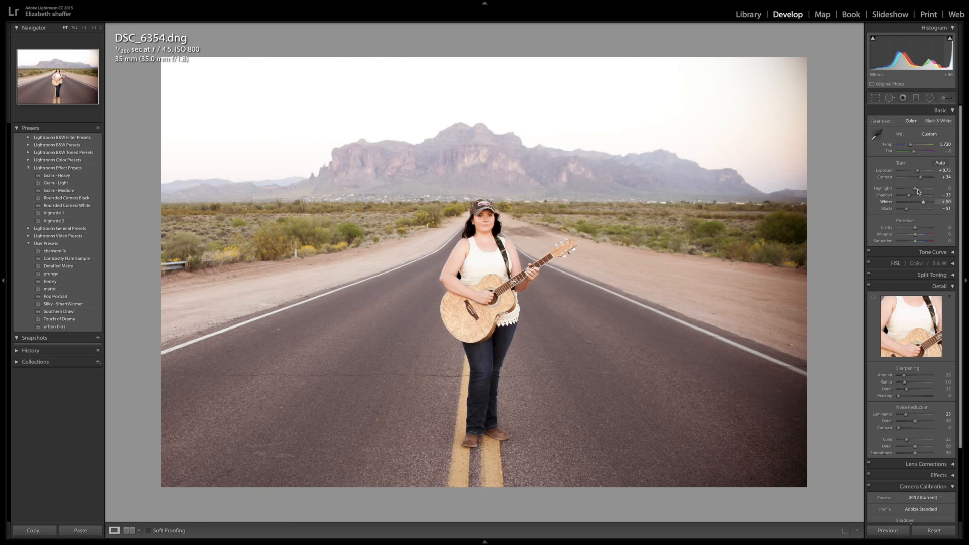
pyautogui.moveTo(916, 189)
pyautogui.mouseDown()
pyautogui.moveTo(907, 195)
pyautogui.moveTo(923, 195)
pyautogui.mouseUp()
pyautogui.moveTo(923, 201); pyautogui.dragTo(921, 202)
pyautogui.moveTo(920, 177); pyautogui.dragTo(919, 179)
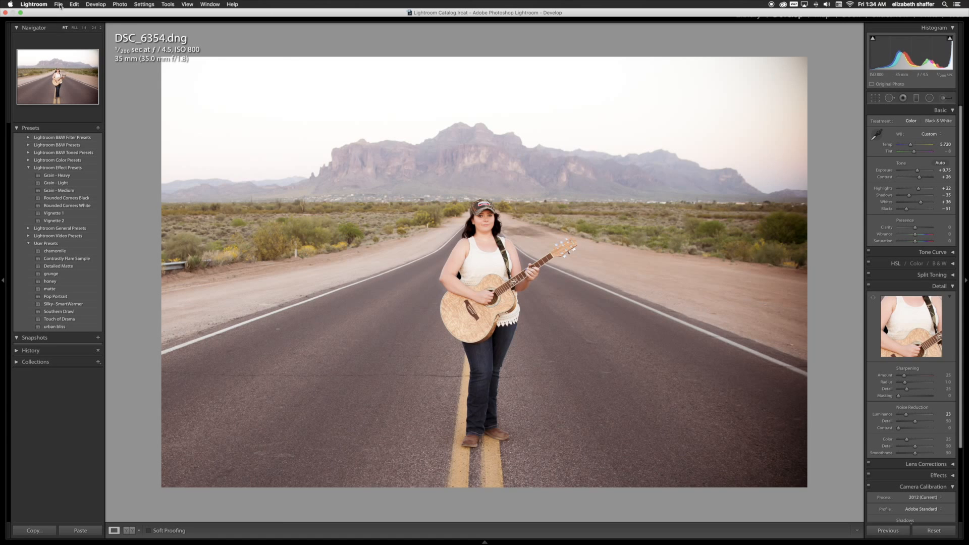
# Step: Start exporting the photo and choose the existing folder of edited guitar photos on the Desktop as its destination
pyautogui.click(59, 5)
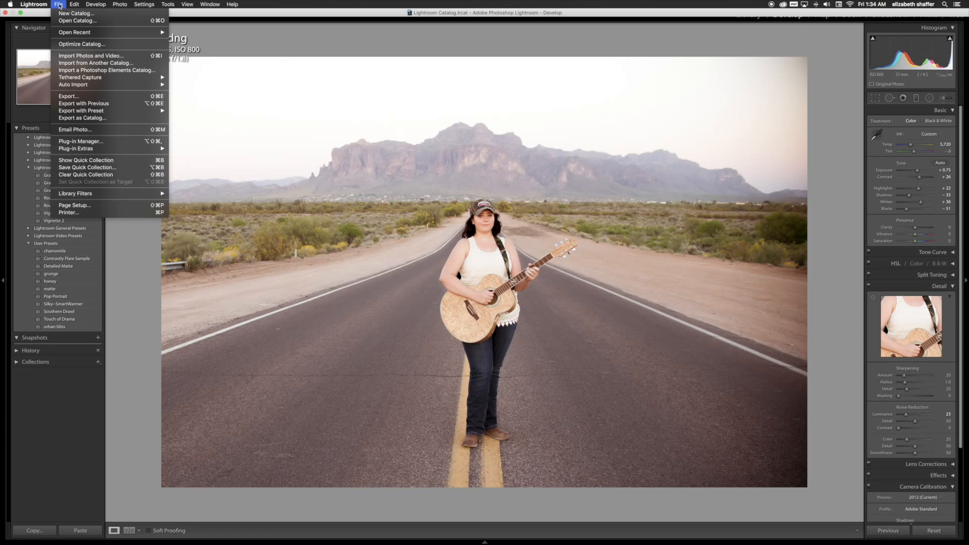
pyautogui.click(70, 97)
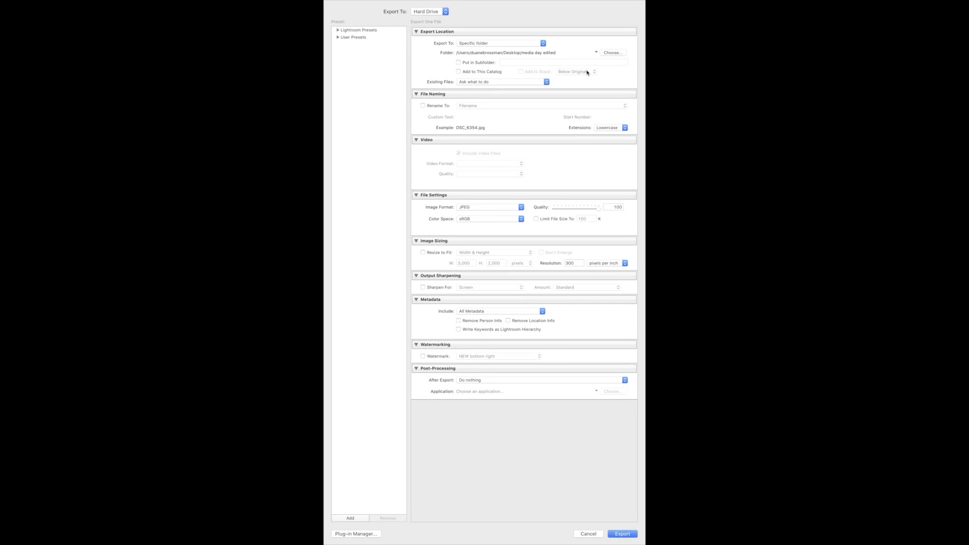
pyautogui.click(614, 54)
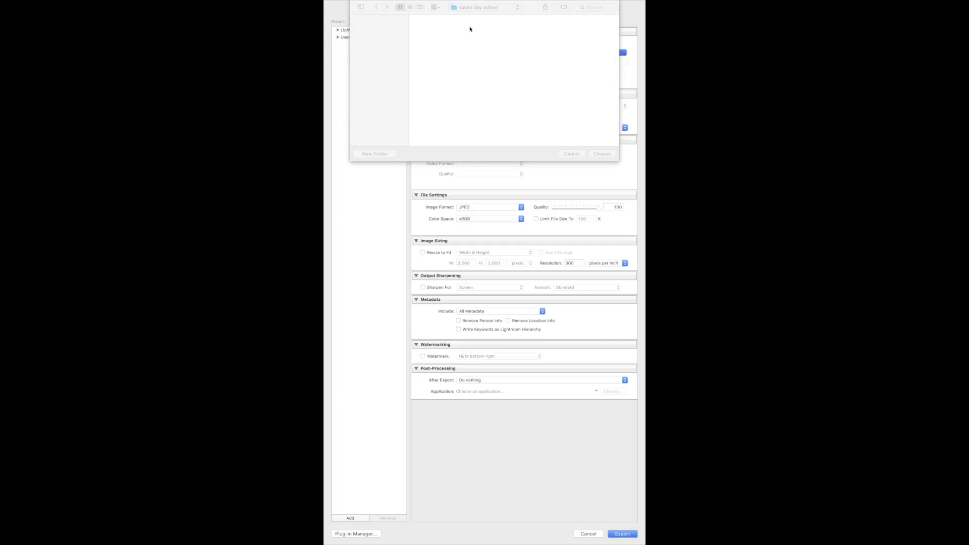
pyautogui.click(485, 7)
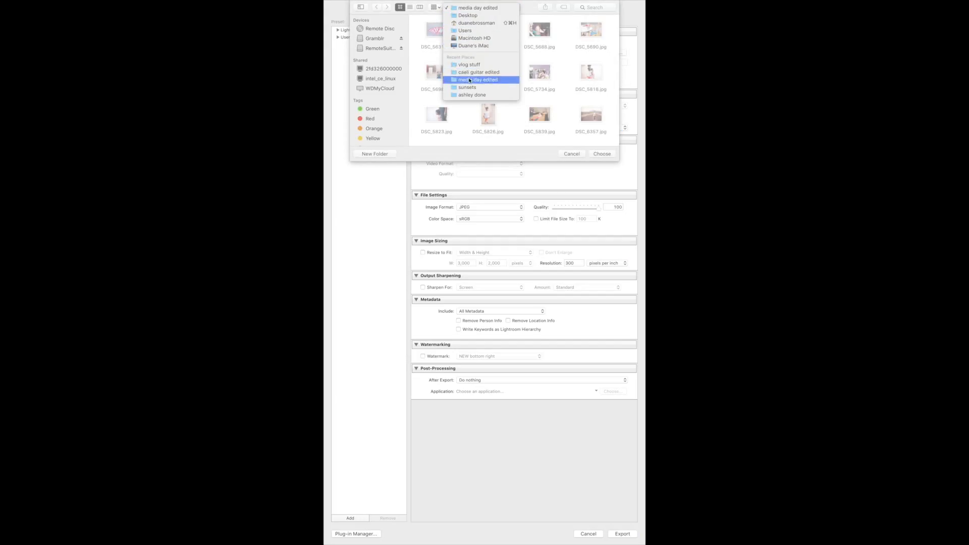
pyautogui.click(472, 72)
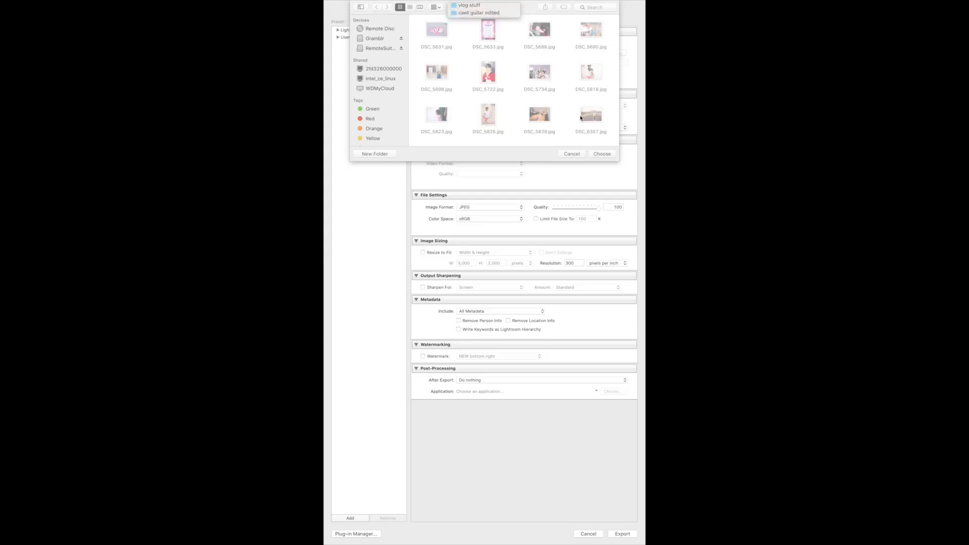
pyautogui.click(600, 155)
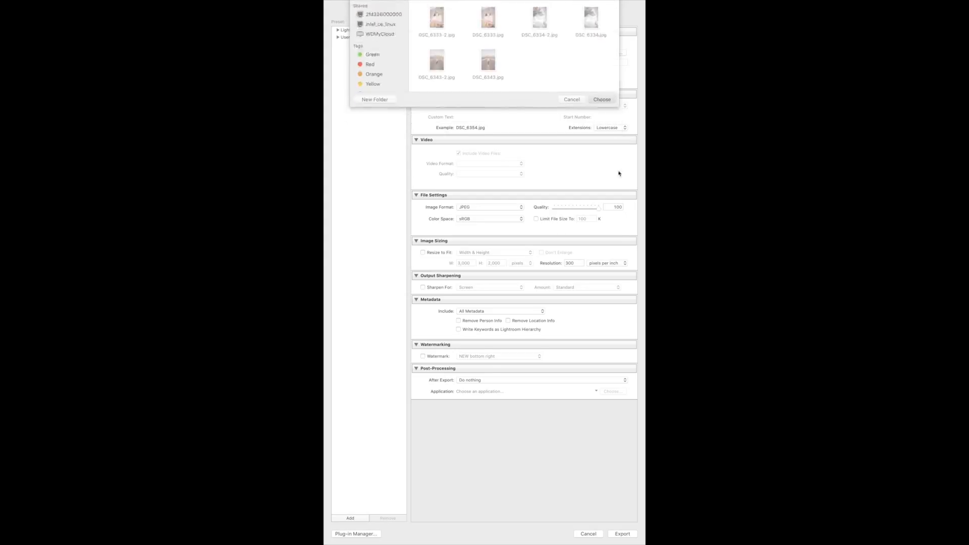
# Step: Set the after-export action to Open in Adobe Photoshop CC 2015, export the photo as JPEG, and switch to Photoshop
pyautogui.click(473, 382)
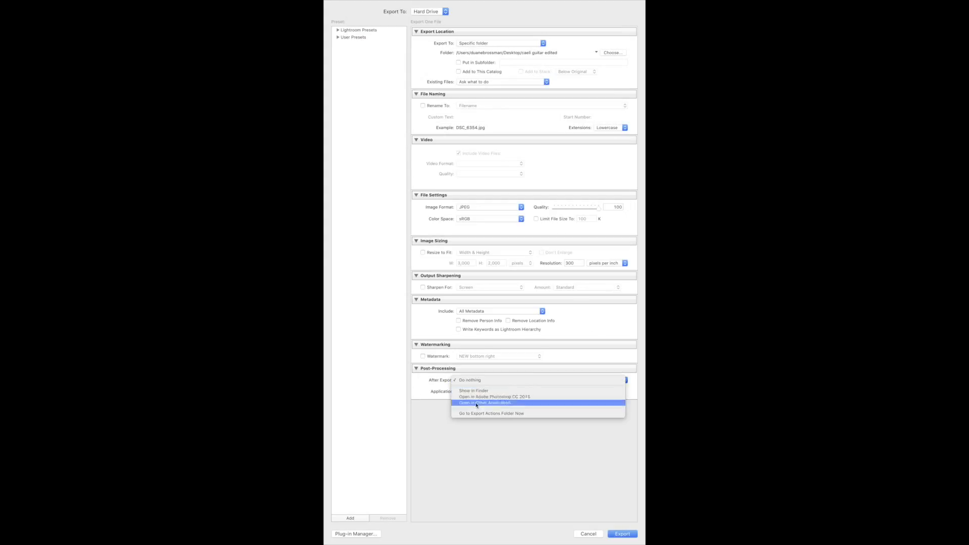
pyautogui.click(477, 398)
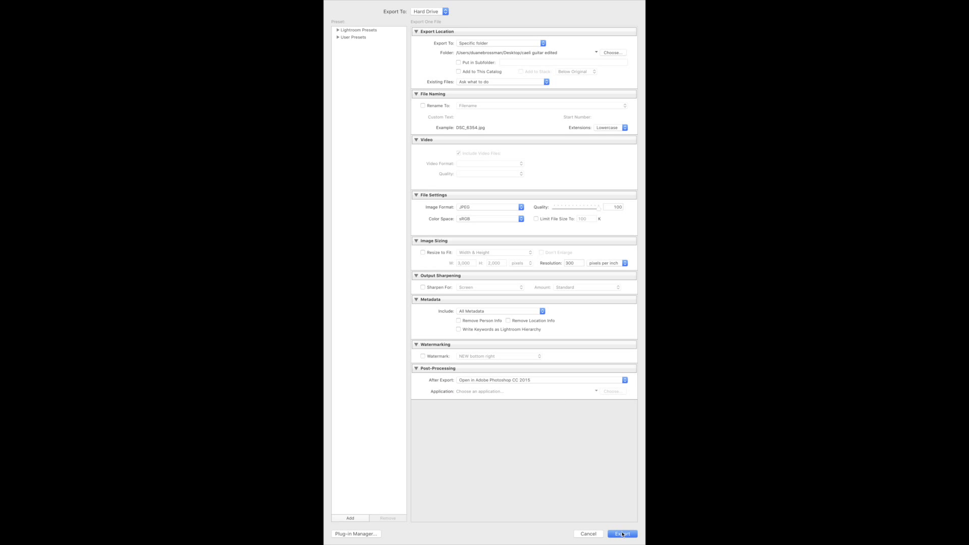
pyautogui.click(623, 533)
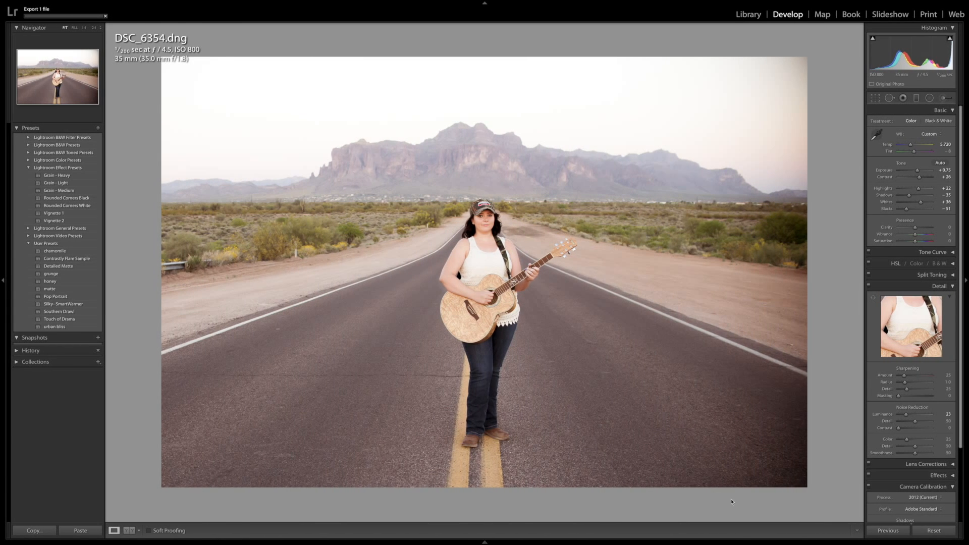
pyautogui.moveTo(622, 544)
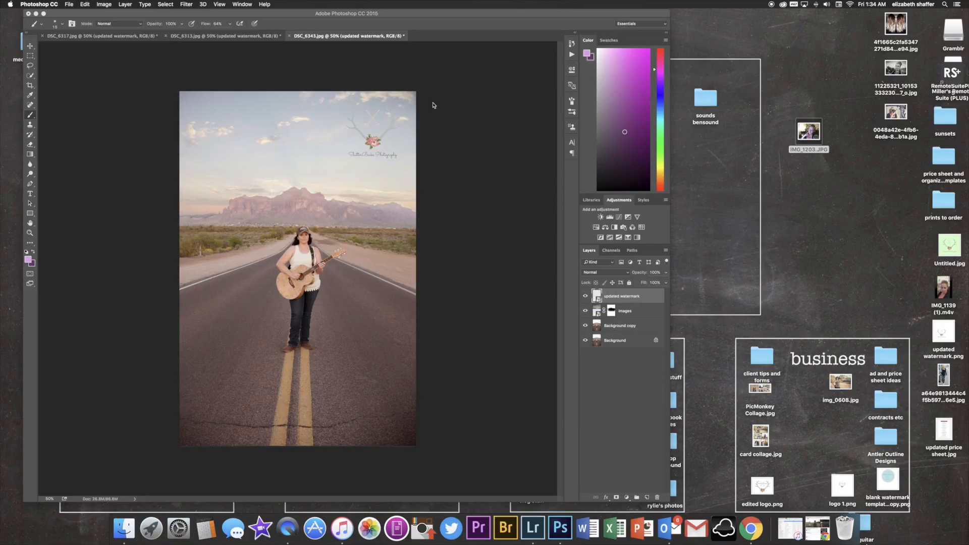
pyautogui.click(419, 133)
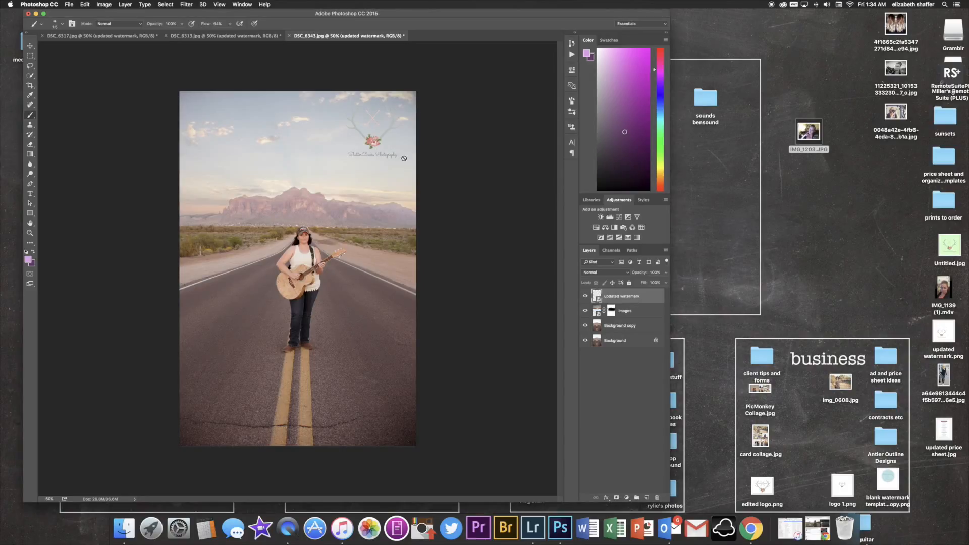